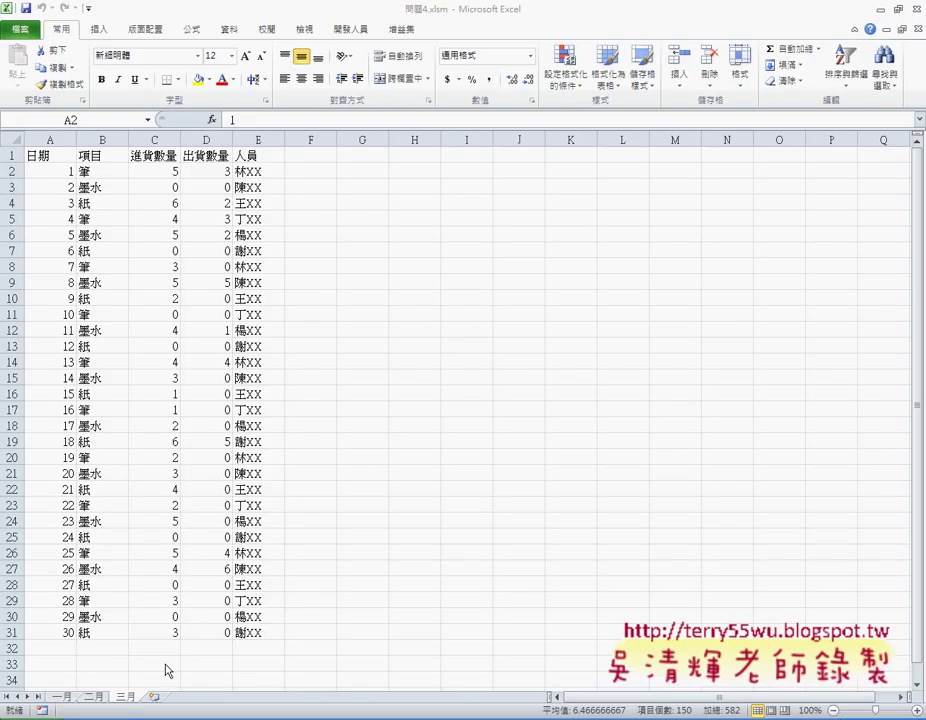
Step: Look over the 一月, 二月 and 三月 monthly sheets, ending on 三月
key("ctrl+shift+End")
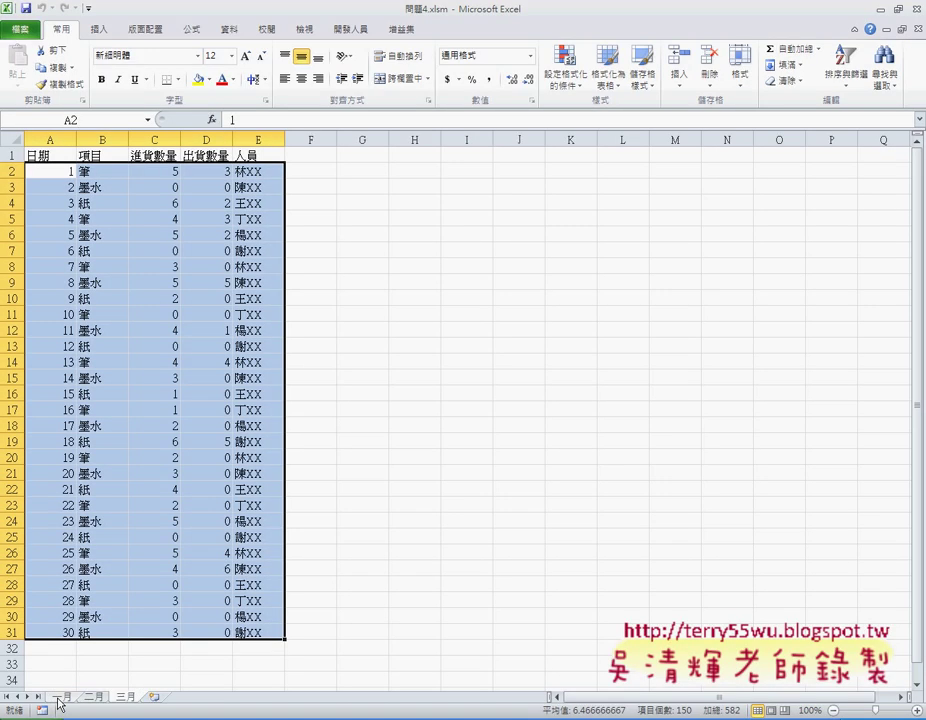
left_click(92, 697)
left_click(124, 699)
left_click(63, 698)
left_click(89, 700)
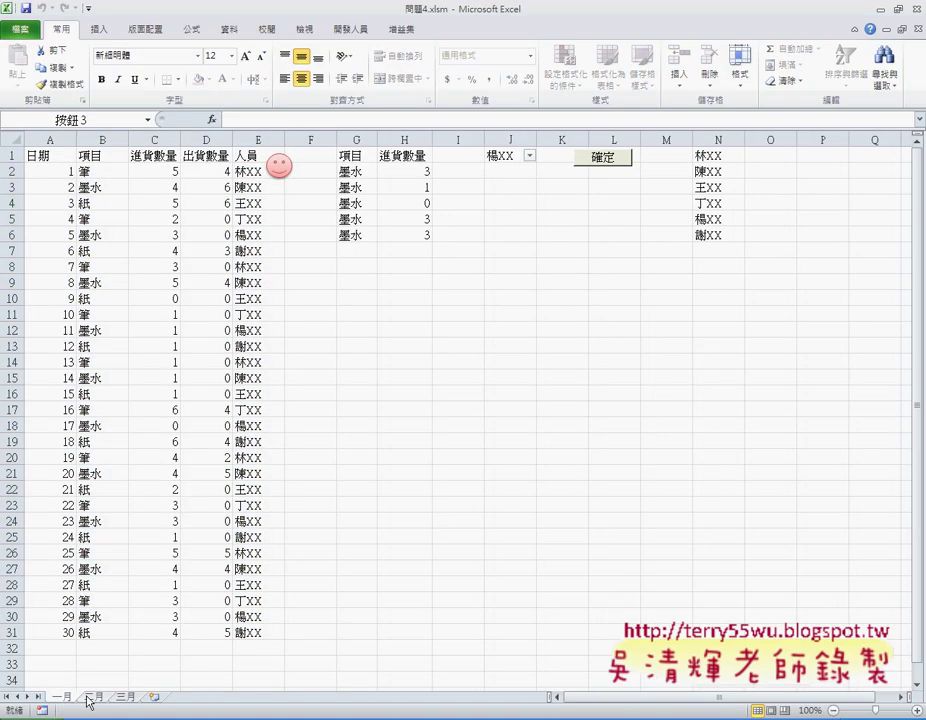
left_click(124, 699)
left_click(63, 698)
left_click(60, 700)
left_click(124, 700)
left_click(93, 700)
left_click(56, 703)
left_click(124, 700)
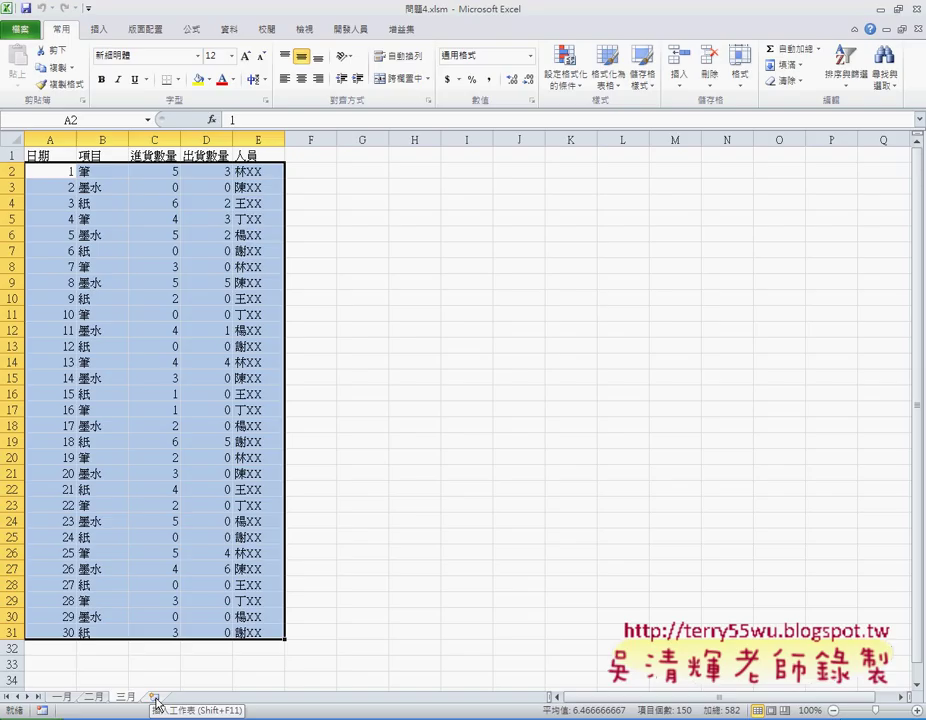
Step: Run the smiley macro on 一月 to build 第一季, then recheck each month's sheet
left_click(69, 698)
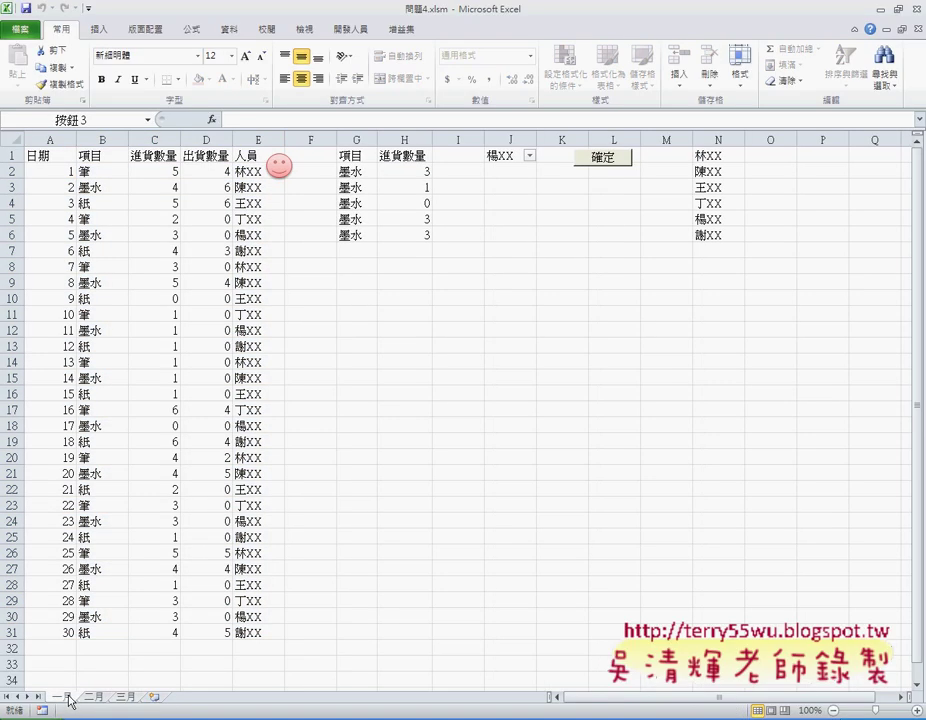
left_click(282, 170)
mouse_move(36, 158)
left_mouse_down()
mouse_move(248, 643)
mouse_move(248, 632)
left_mouse_up()
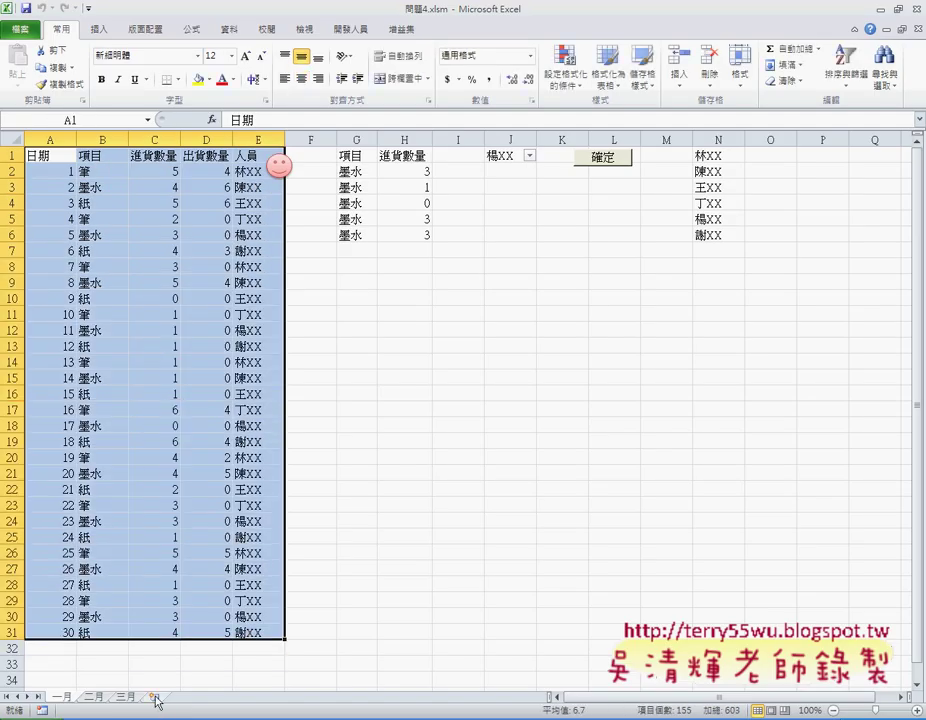
left_click(95, 699)
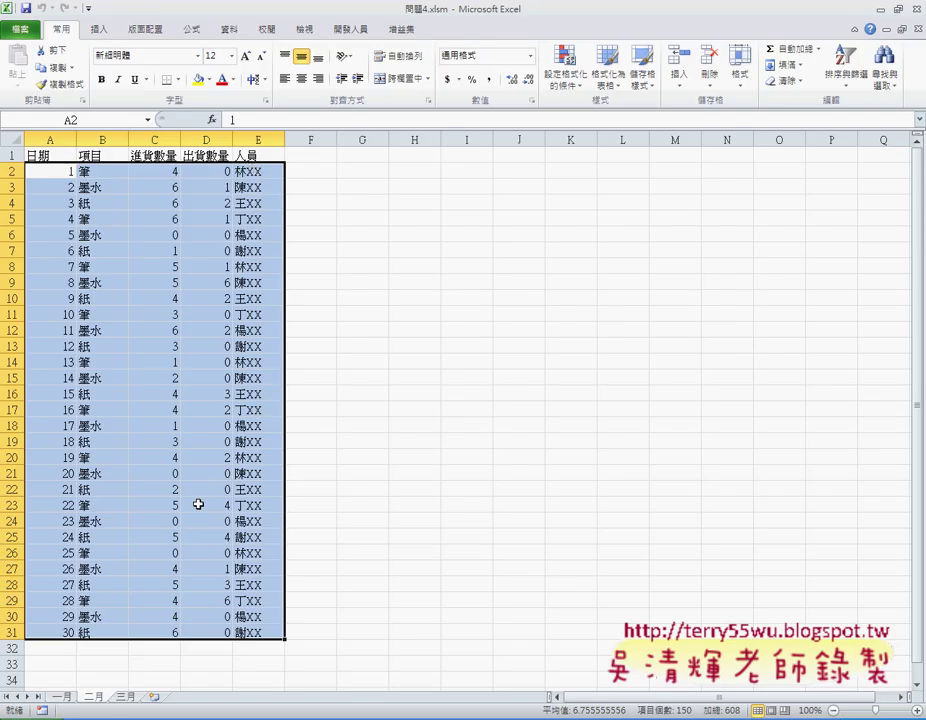
left_click(126, 694)
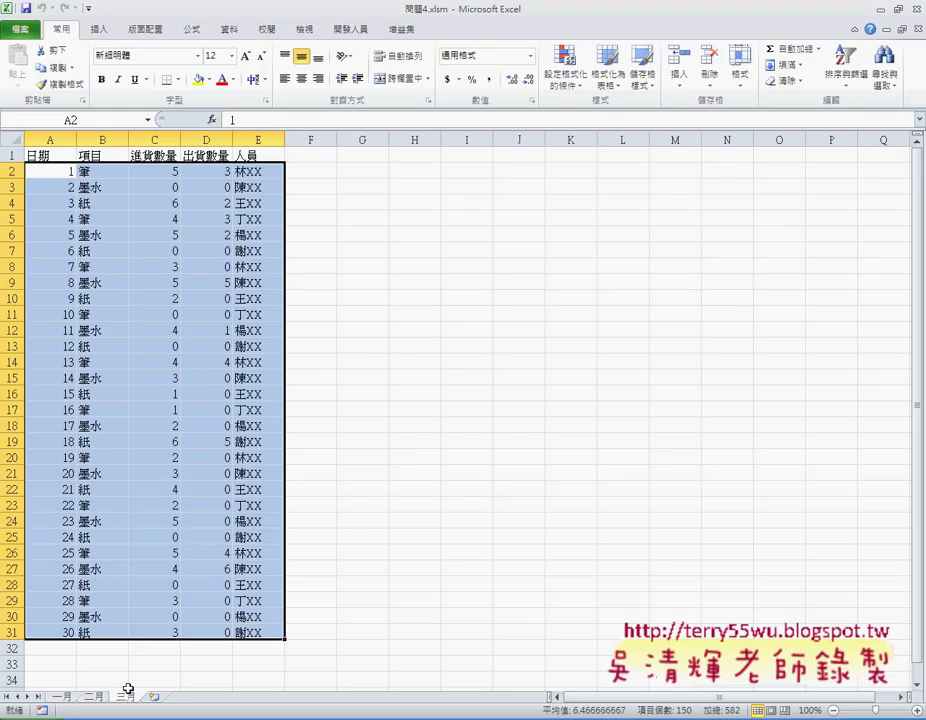
left_click(62, 697)
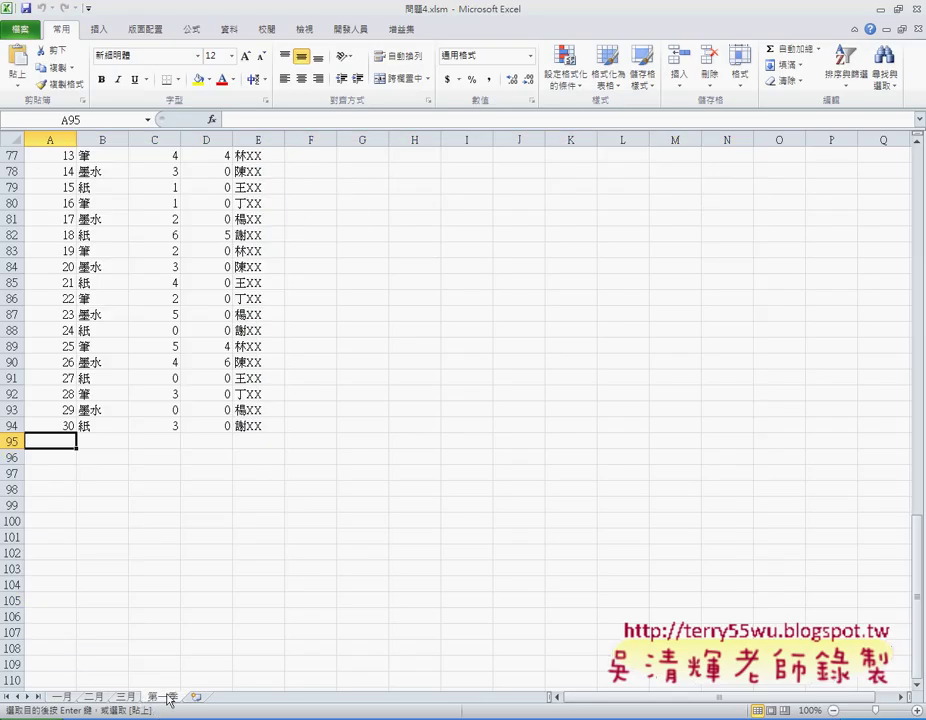
Step: On 第一季, check the month headings at A2 (一月), A33 (二月) and A64 (三月)
scroll(193, 625, "up", 4)
scroll(193, 625, "up", 11)
scroll(193, 625, "up", 7)
scroll(194, 627, "up", 2)
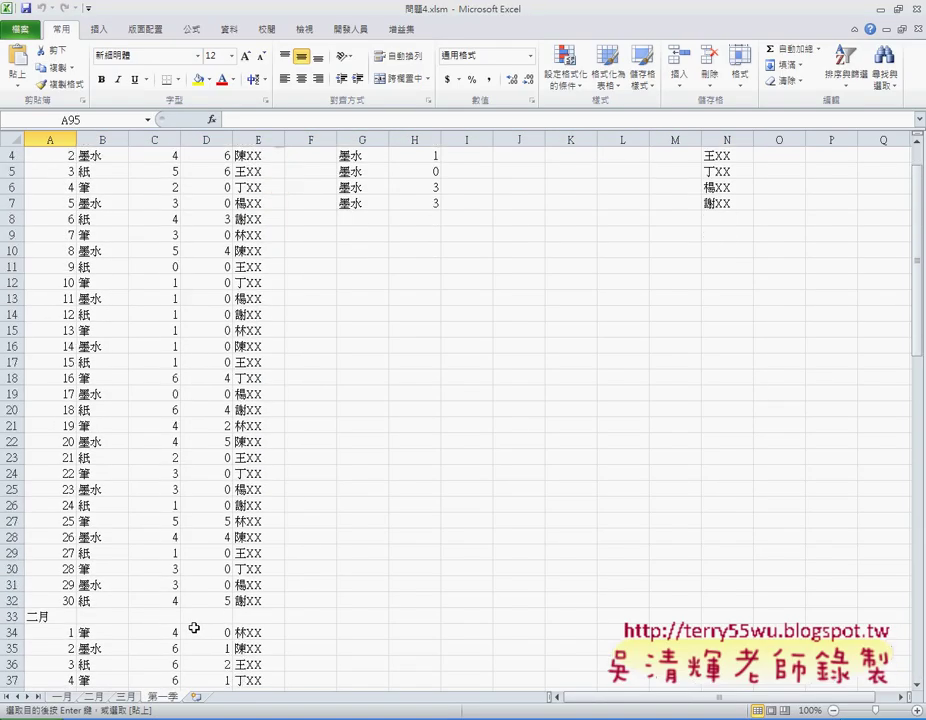
scroll(194, 627, "up", 1)
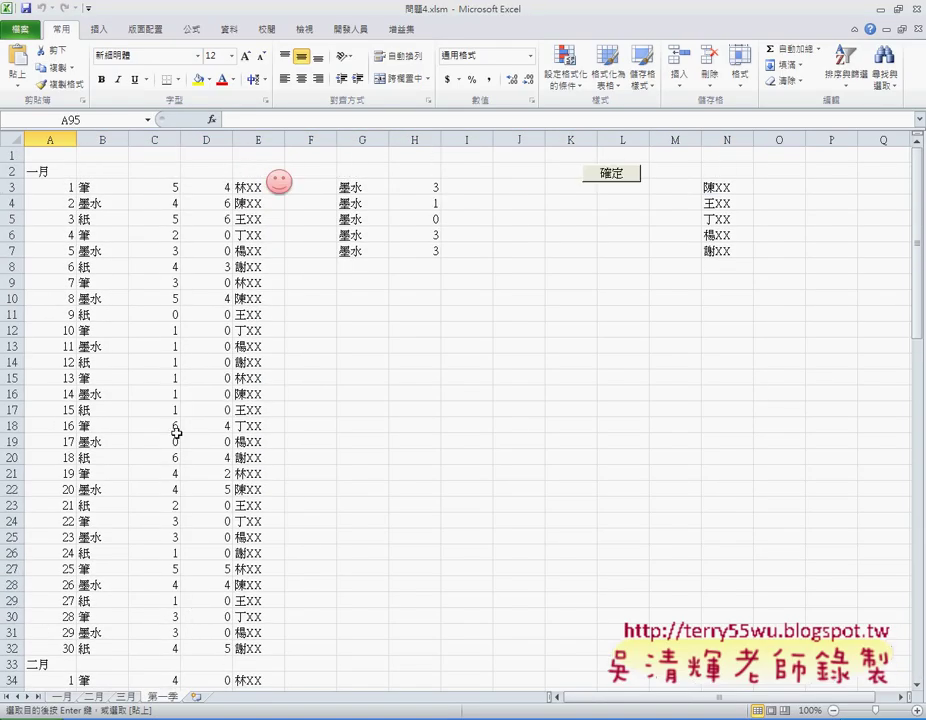
left_click(45, 172)
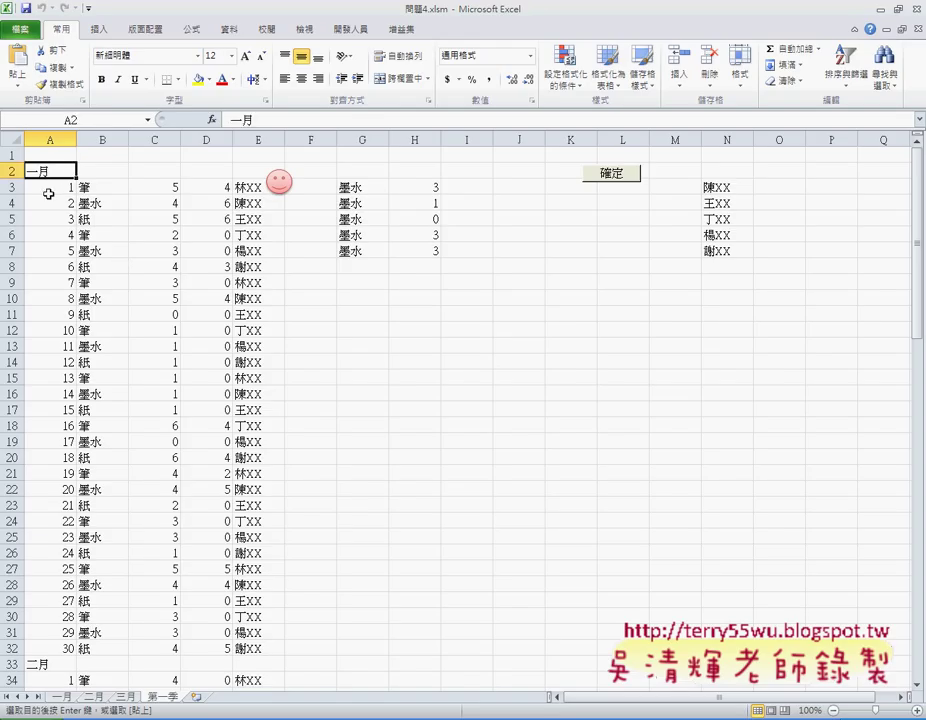
scroll(60, 385, "down", 3)
left_click(70, 521)
scroll(76, 521, "down", 4)
scroll(76, 521, "down", 8)
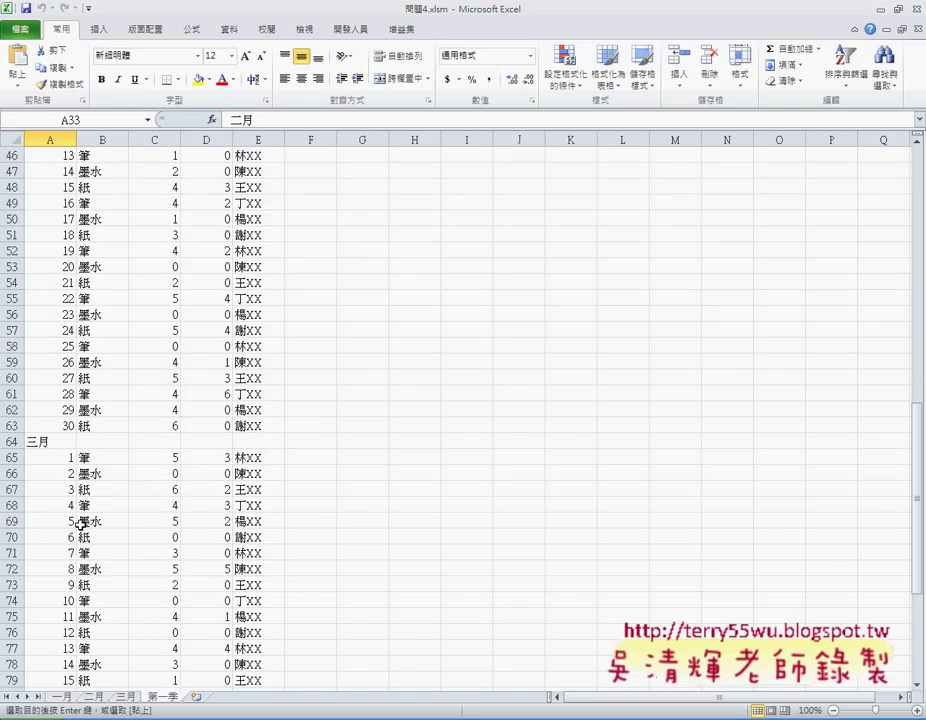
left_click(74, 440)
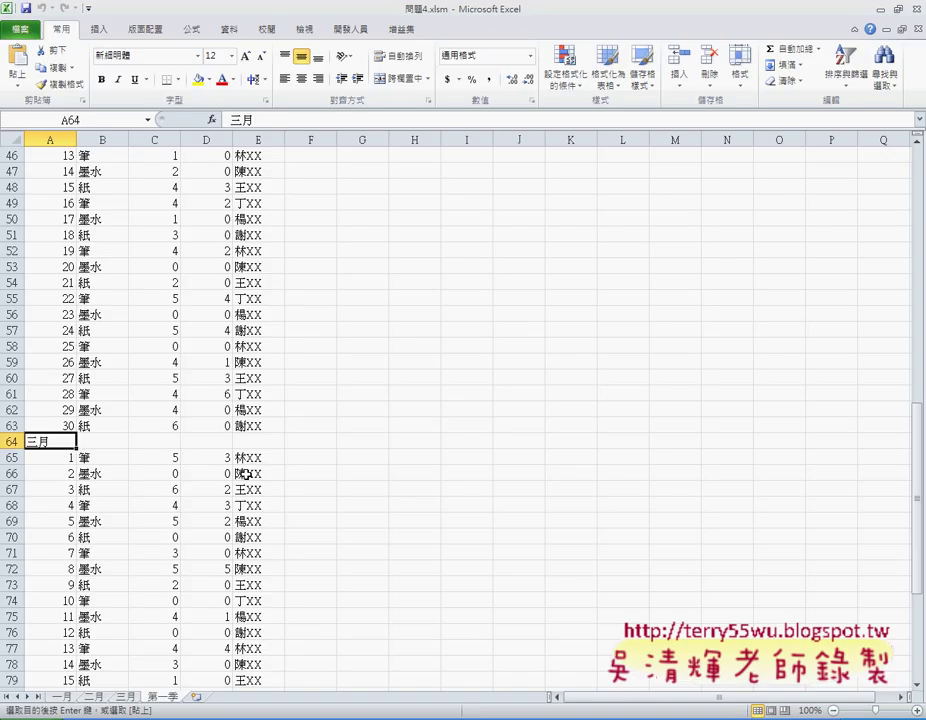
scroll(246, 474, "up", 3)
scroll(246, 474, "up", 3)
scroll(246, 474, "up", 9)
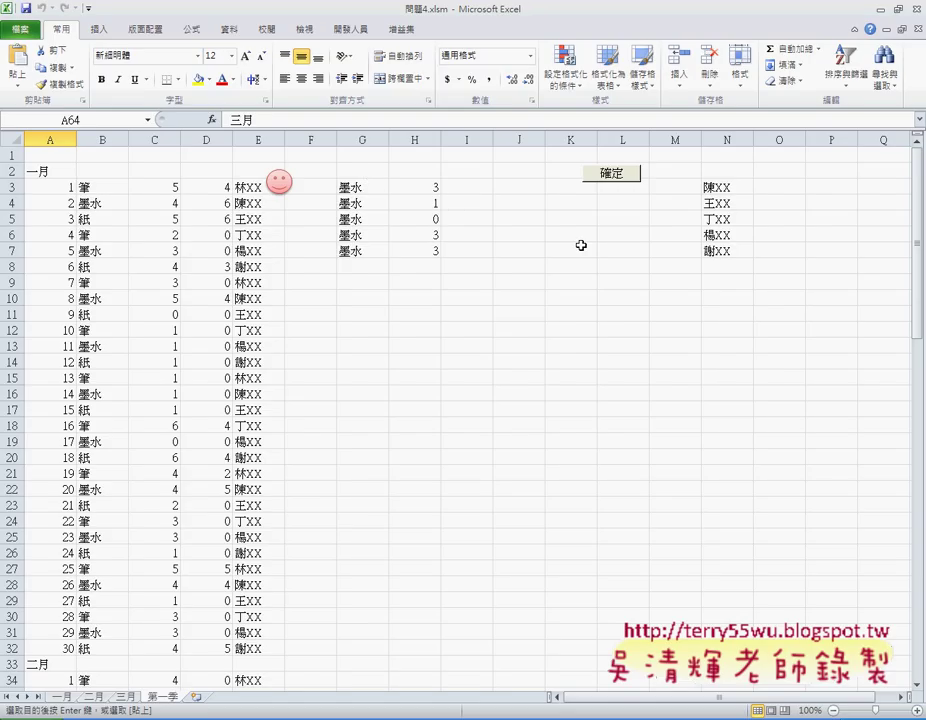
Step: Leave 第一季 and cycle through the 一月, 二月 and 三月 sheets
left_click(95, 698)
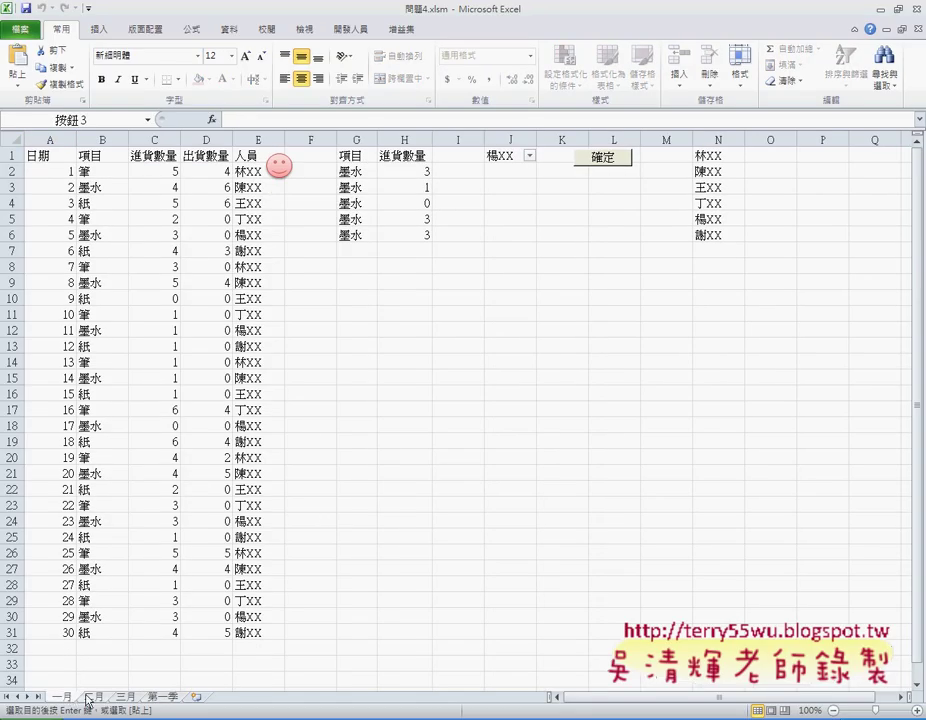
left_click(95, 698)
left_click(125, 698)
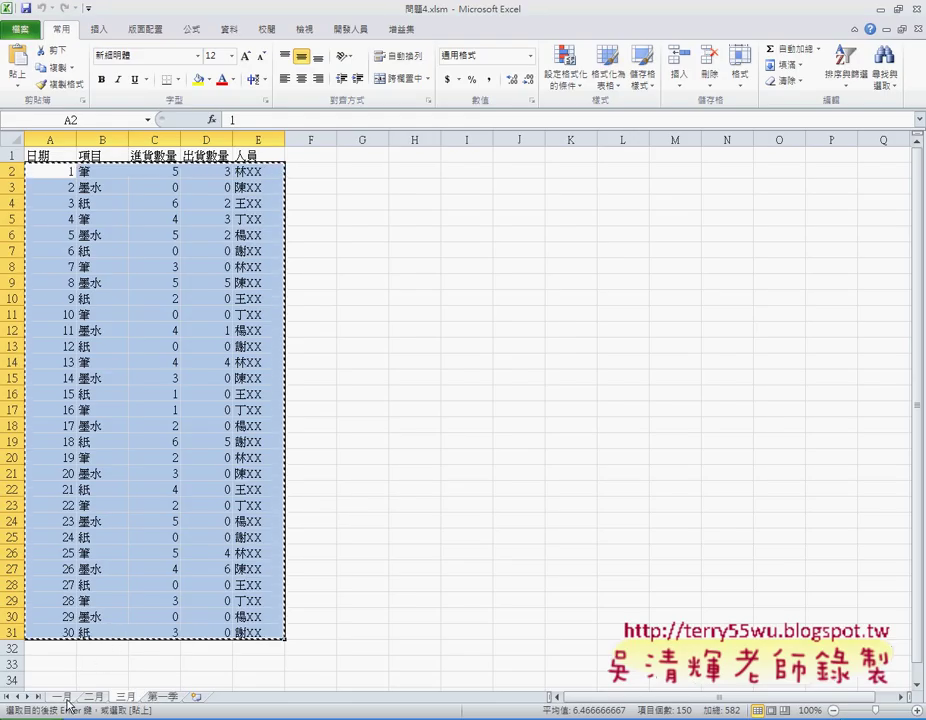
left_click(64, 698)
left_click(95, 698)
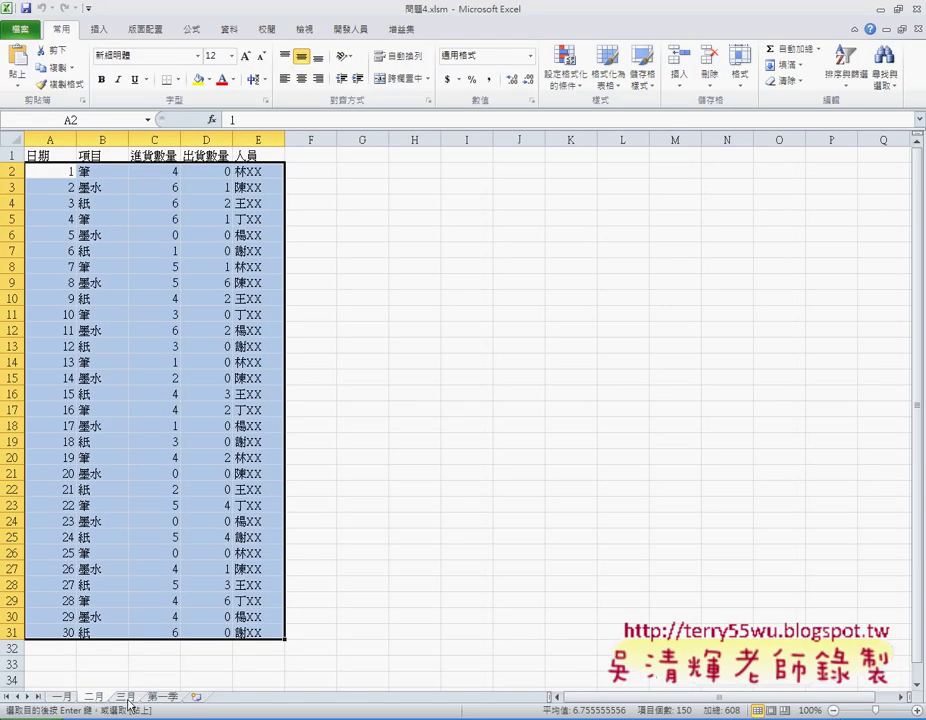
left_click(125, 698)
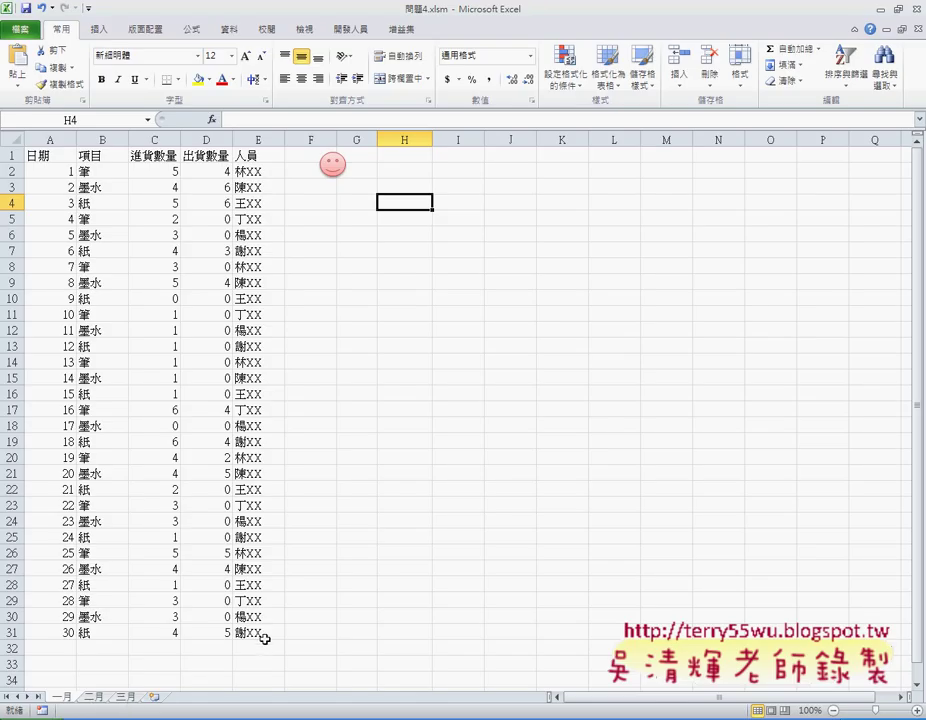
Step: Select then deselect the 一月 table A1:E31 and show the 開發人員 (Developer) ribbon
left_click_drag(263, 633, 30, 140)
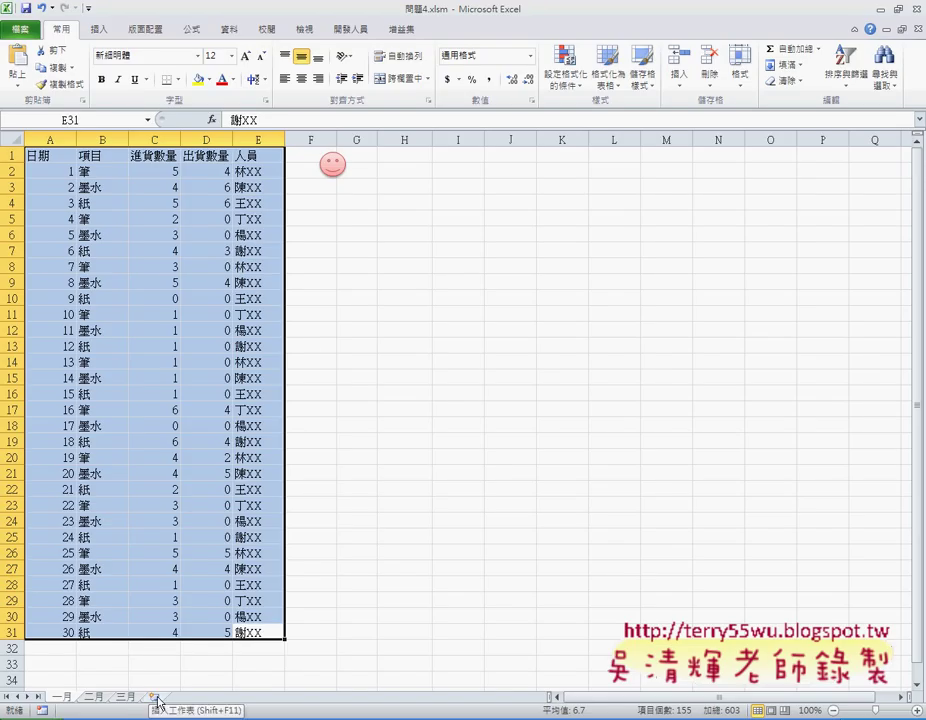
left_click(331, 557)
left_click(435, 566)
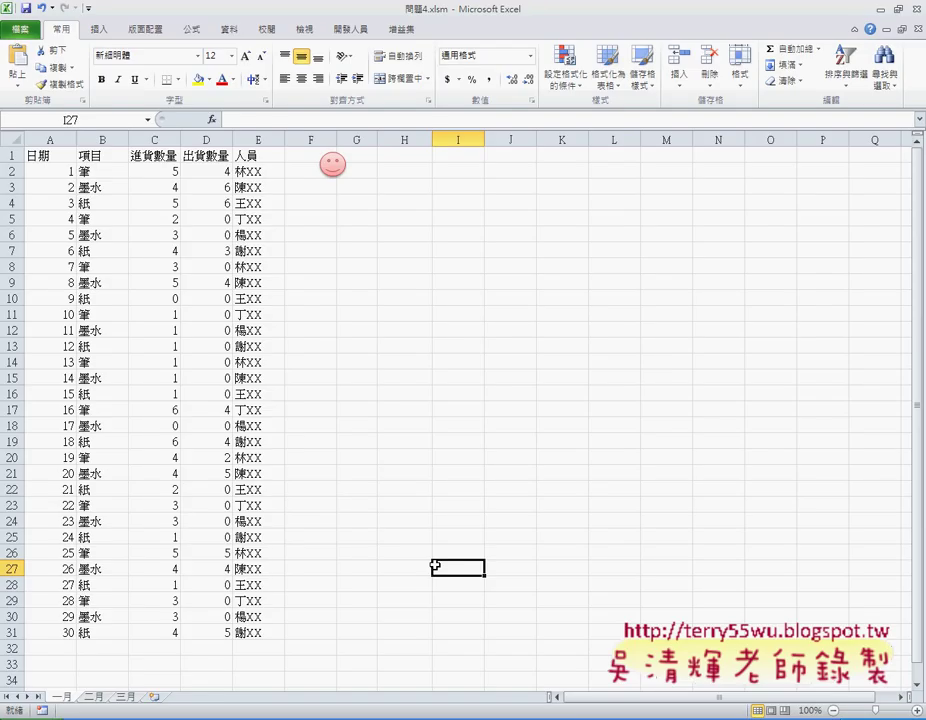
left_click(355, 29)
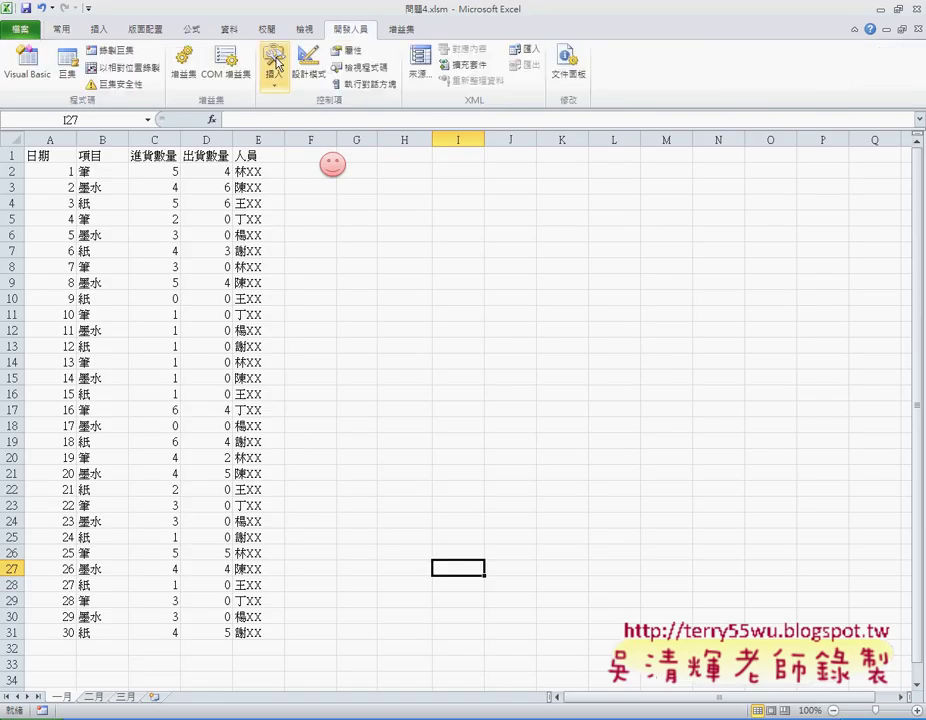
Step: Start recording a macro, then select and copy the 一月 table A1:E31 from A1
left_click(111, 53)
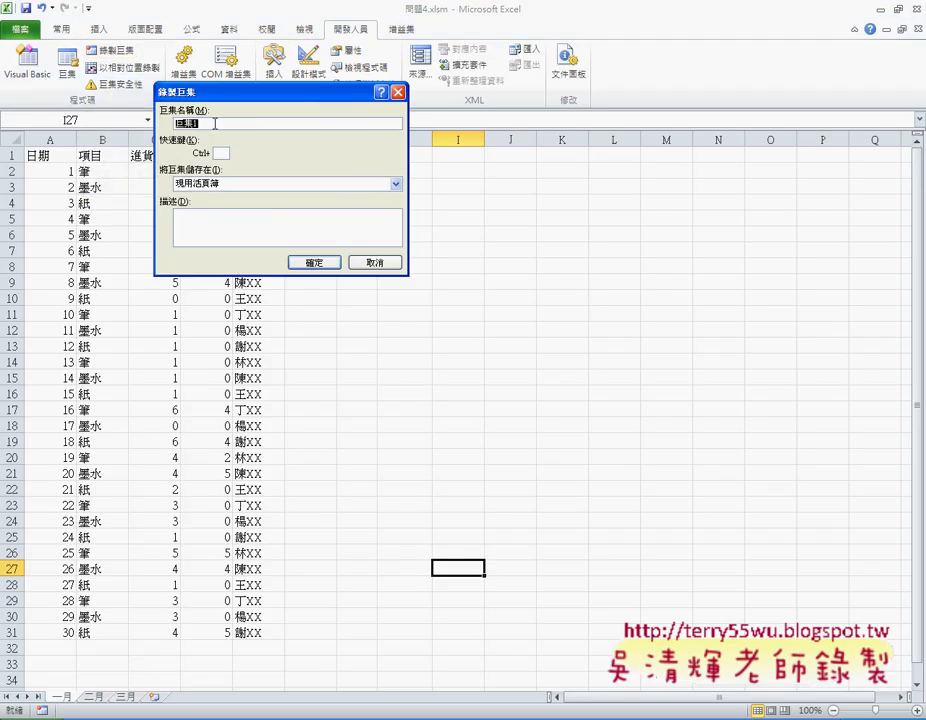
left_click(322, 265)
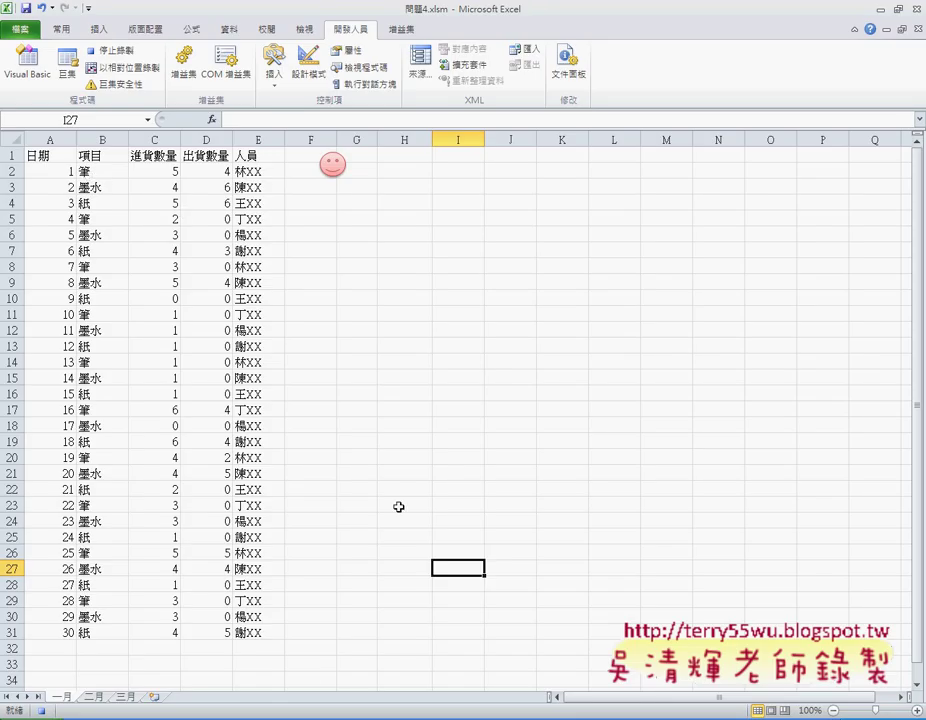
left_click(50, 158)
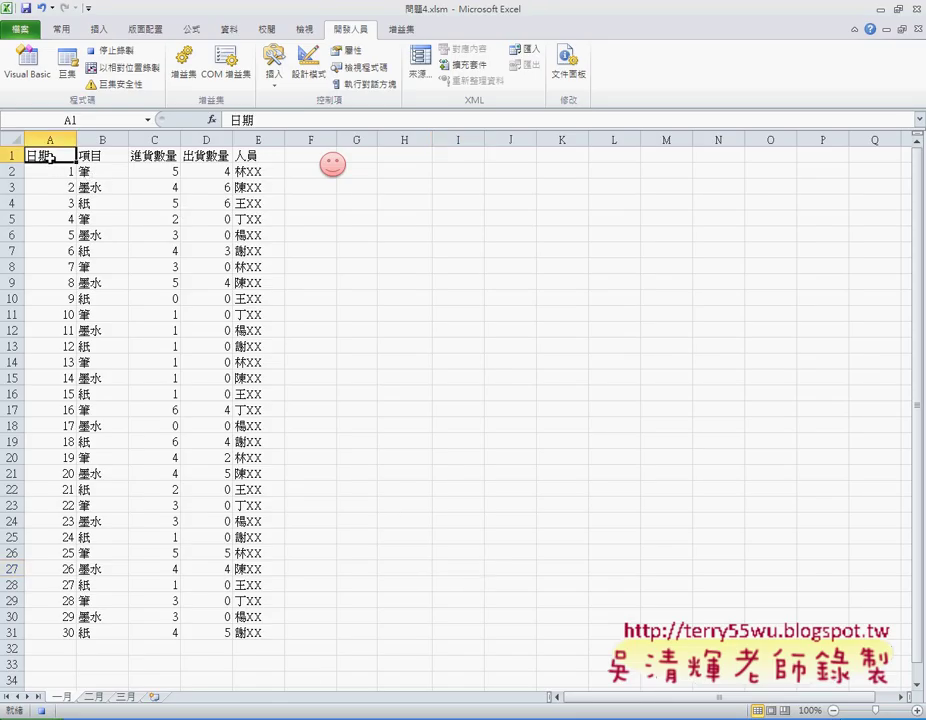
key("ctrl+shift+Right")
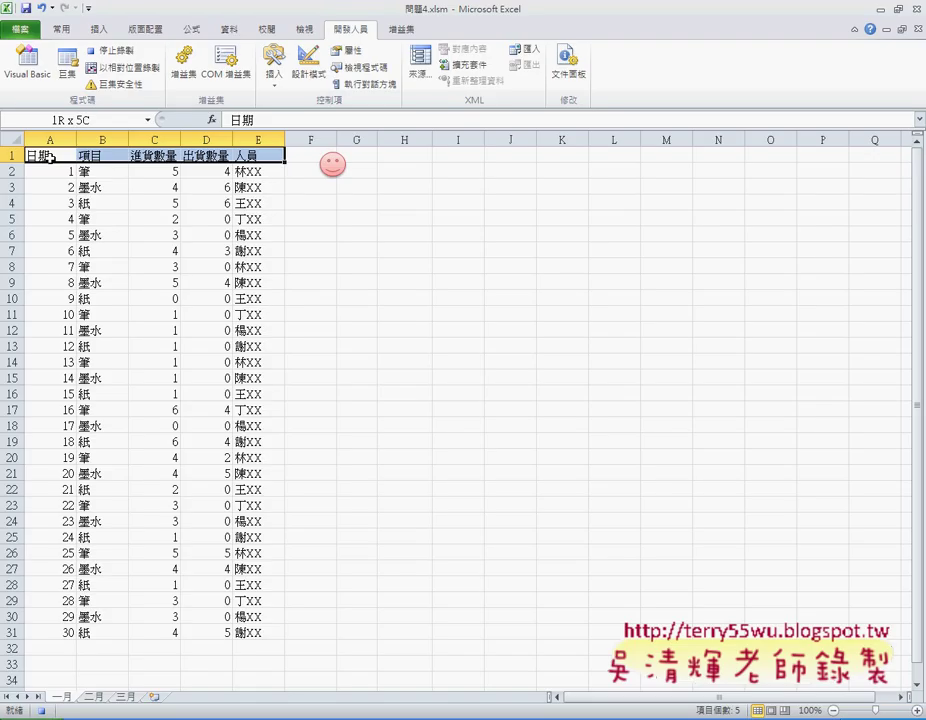
key("ctrl+shift+Down")
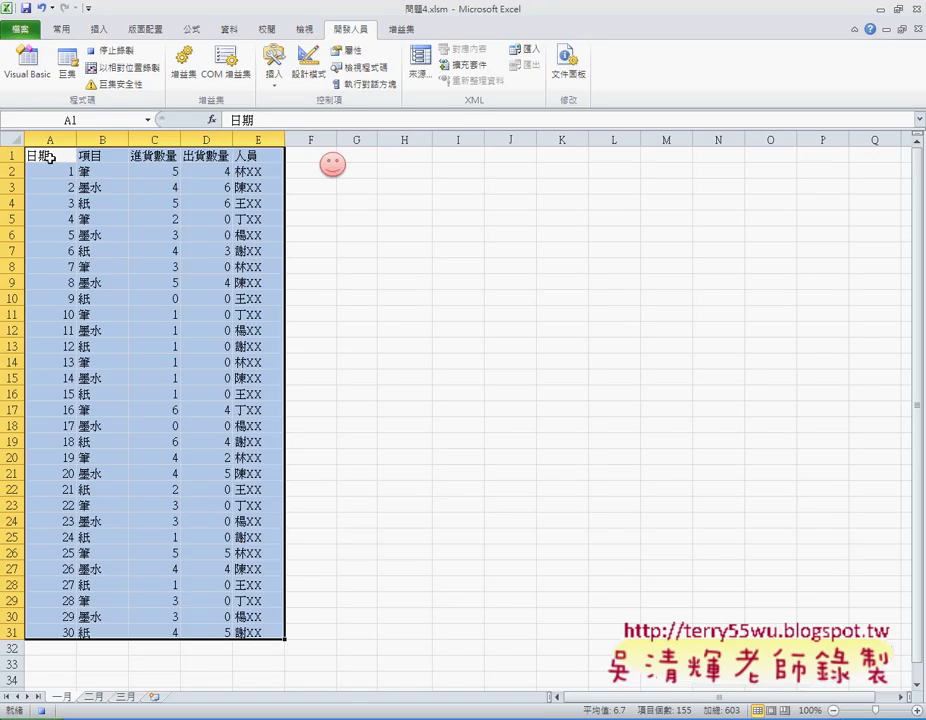
key("ctrl+c")
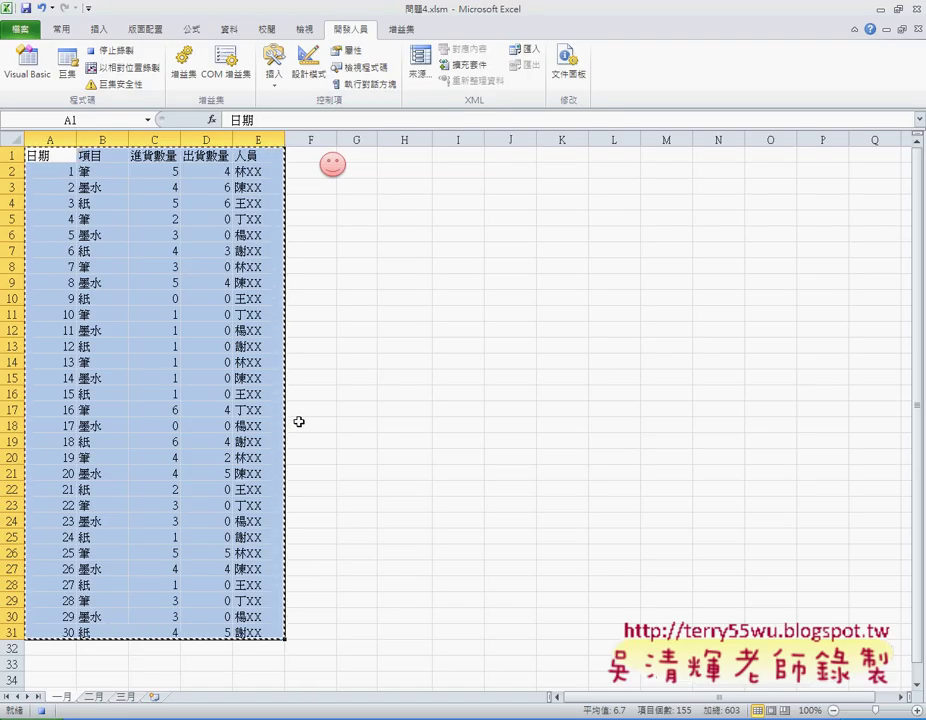
Step: Paste the table into new sheet 工作表4, make G32 active, and stop recording
left_click(155, 697)
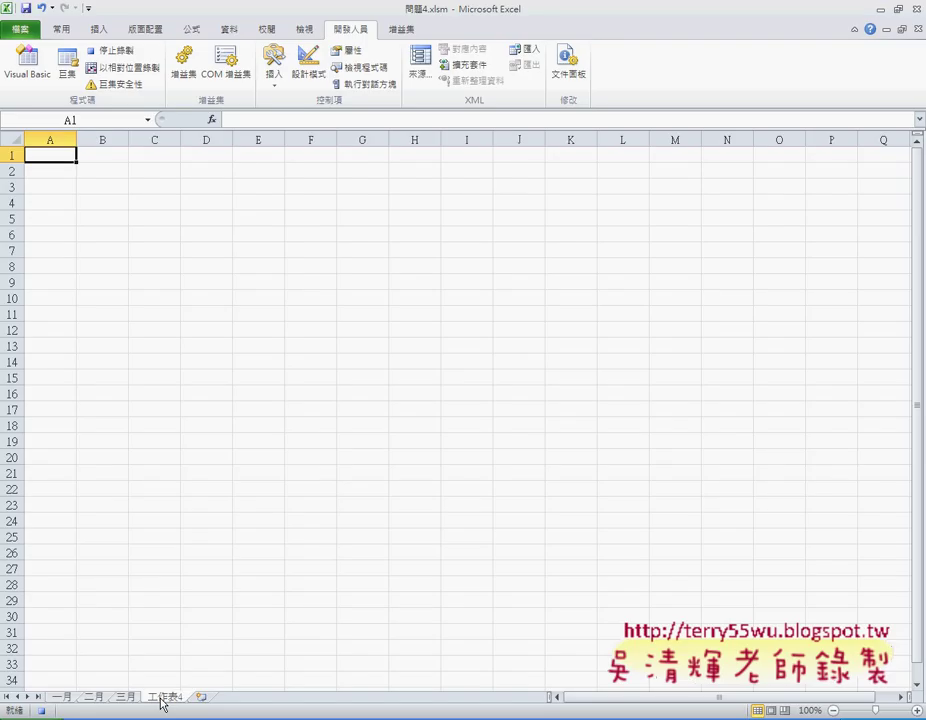
key("ctrl+v")
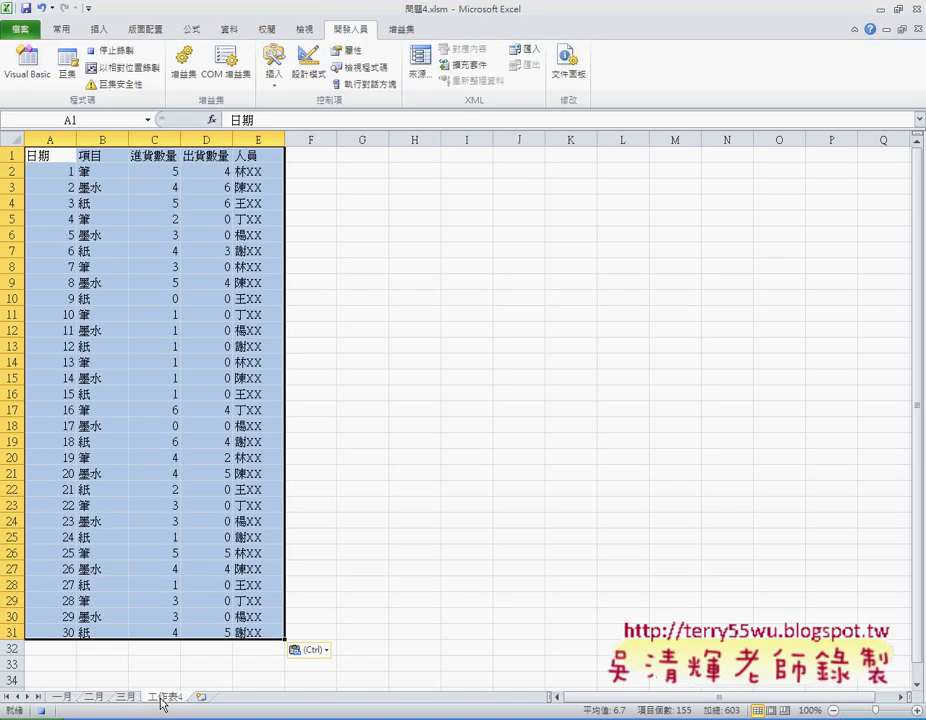
left_click(365, 646)
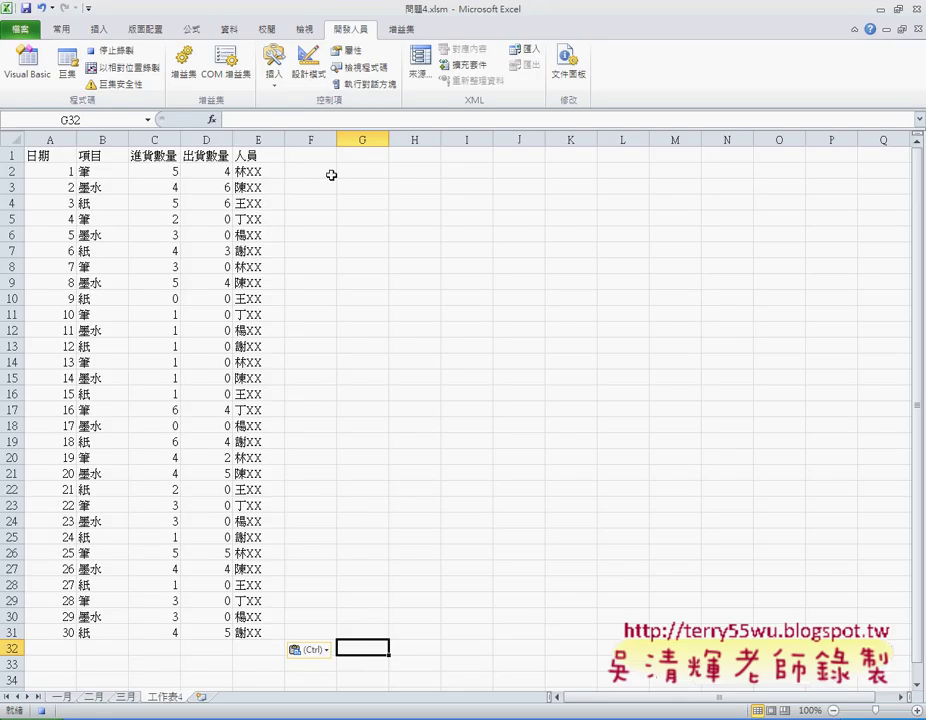
left_click(108, 50)
Step: Open macro 巨集1's code in the VBA editor from the Macros list
left_click(73, 82)
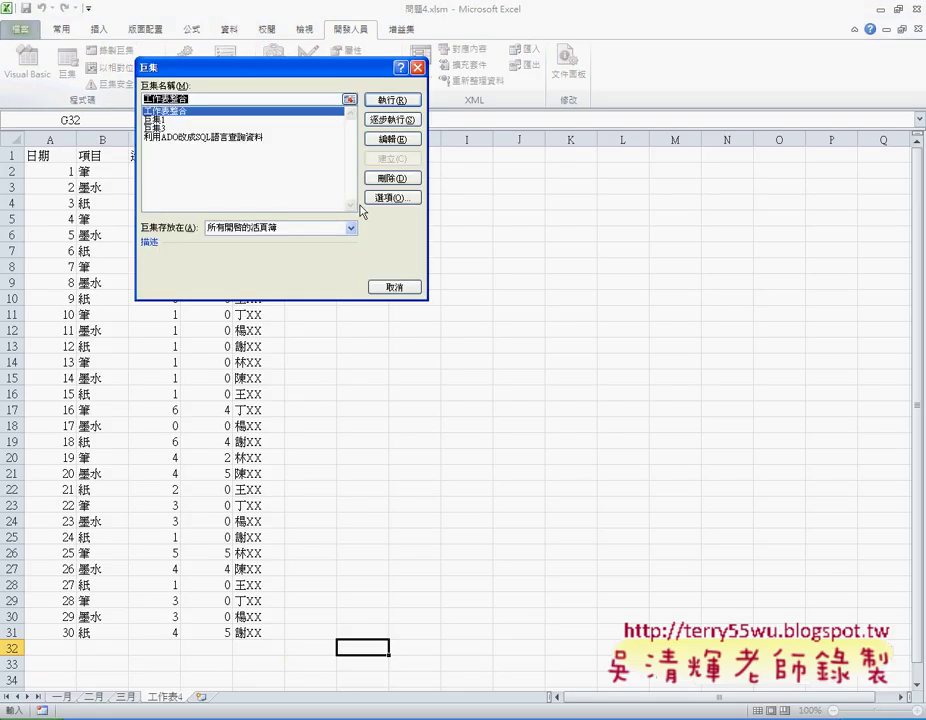
left_click(169, 121)
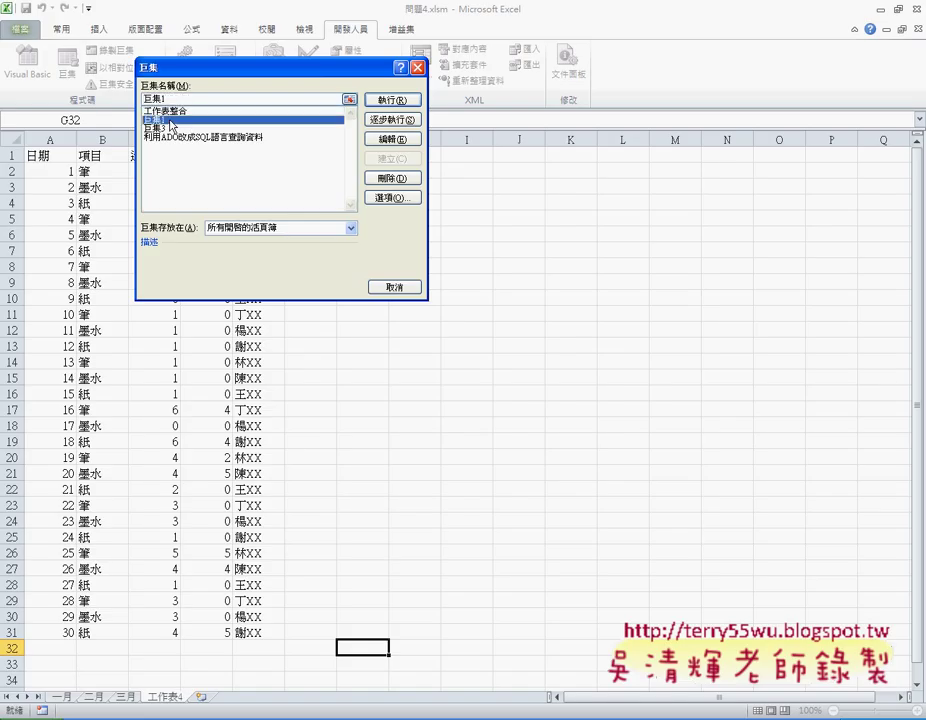
left_click(391, 144)
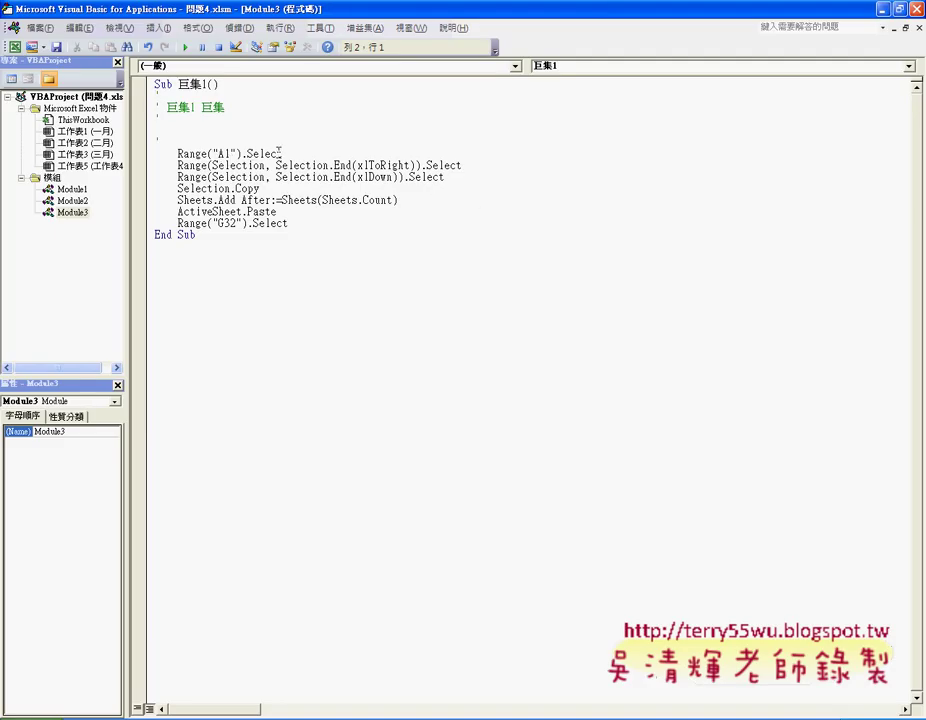
left_click_drag(282, 153, 178, 151)
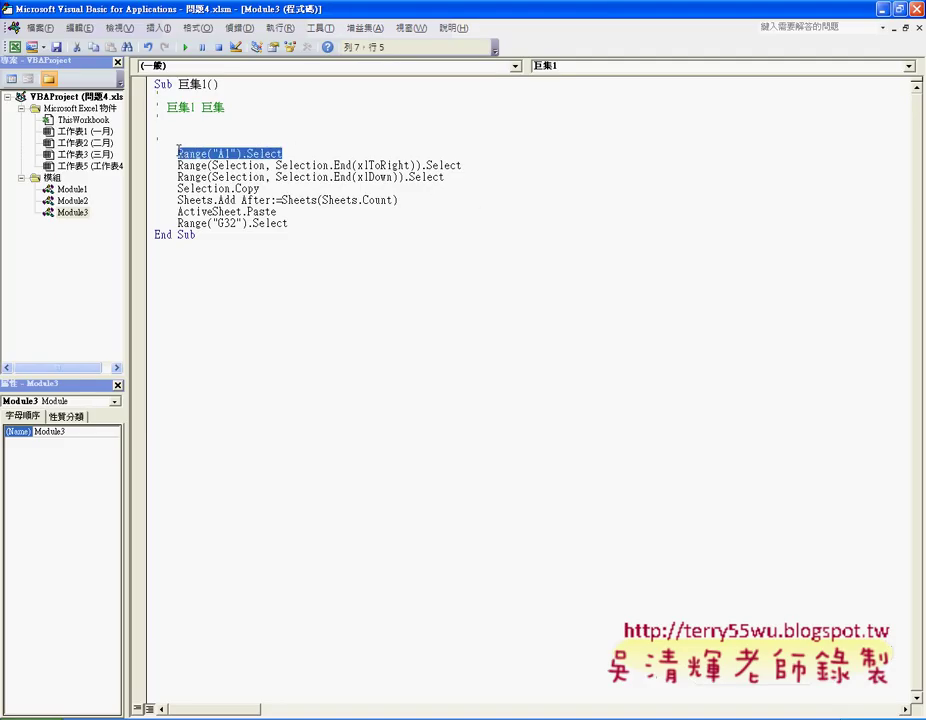
left_click(172, 165)
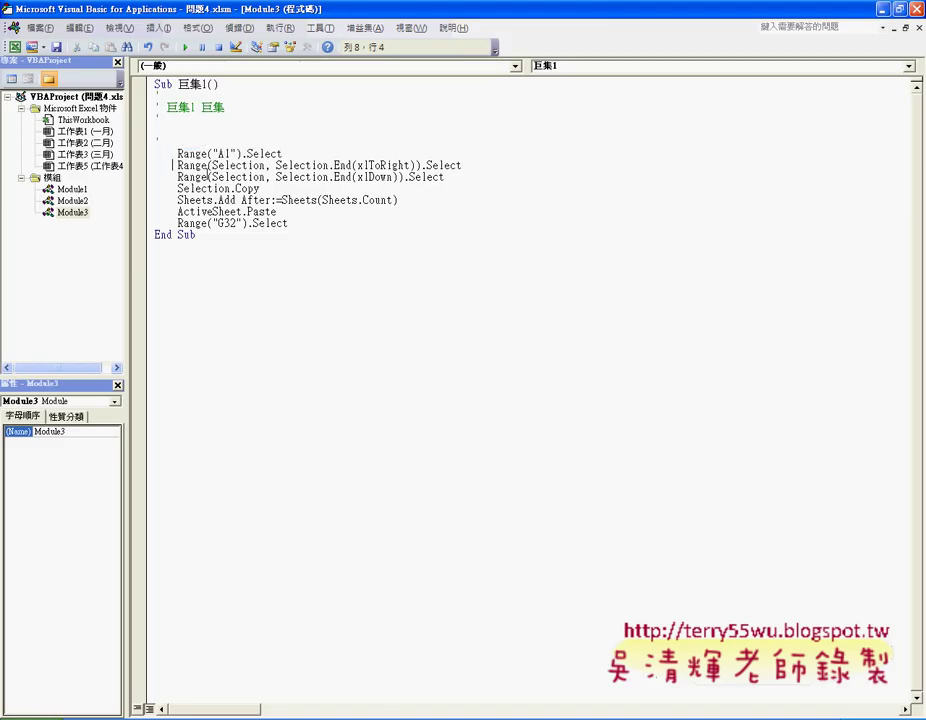
left_click_drag(259, 188, 213, 188)
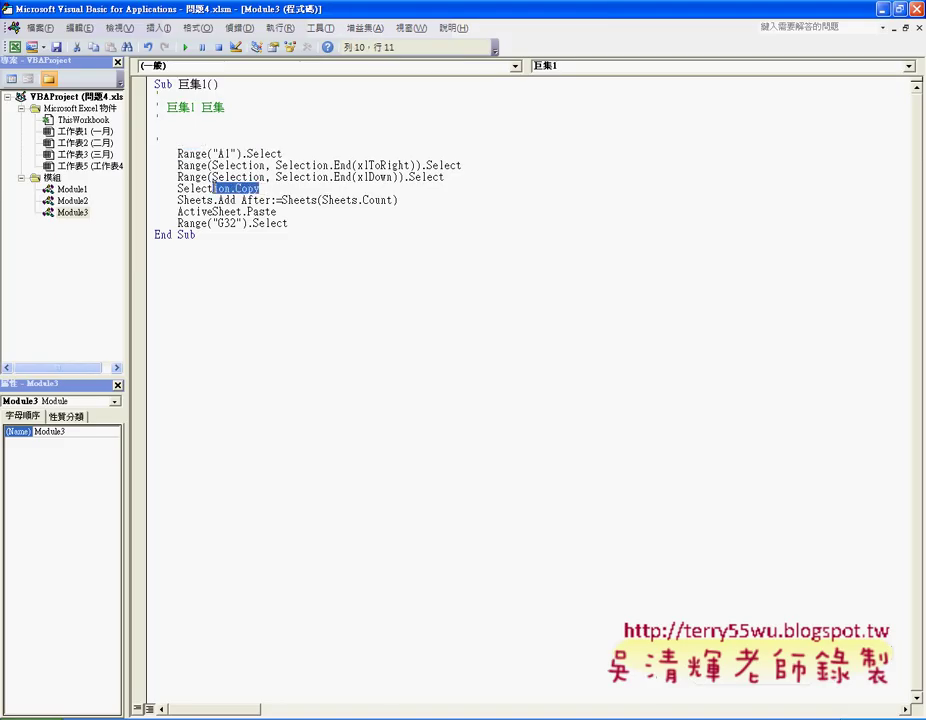
left_click_drag(178, 200, 399, 200)
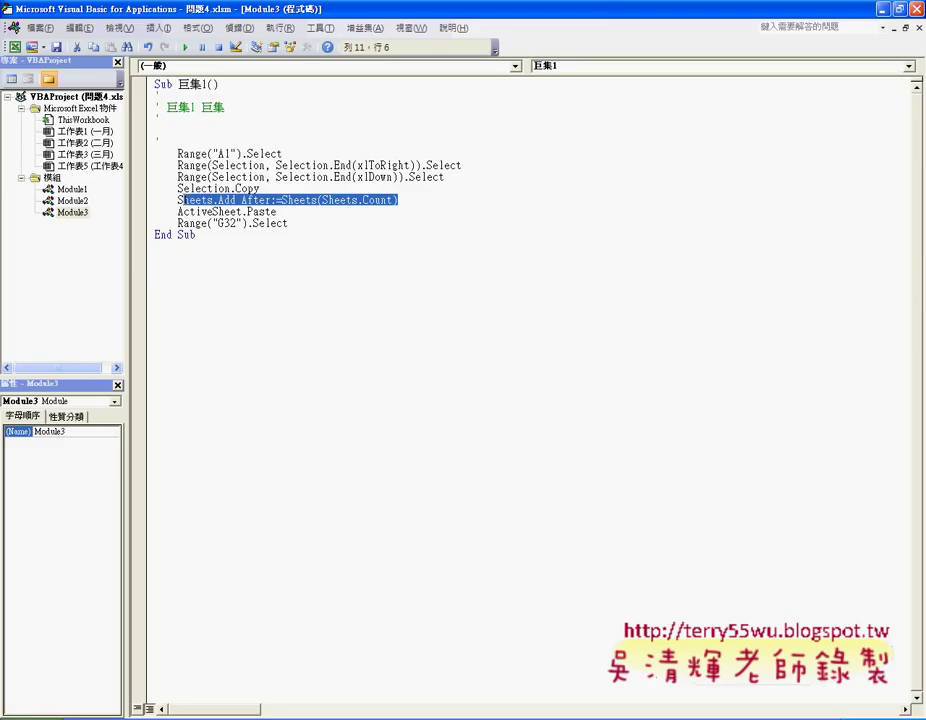
mouse_move(201, 211)
left_mouse_down()
mouse_move(277, 211)
mouse_move(178, 211)
left_mouse_up()
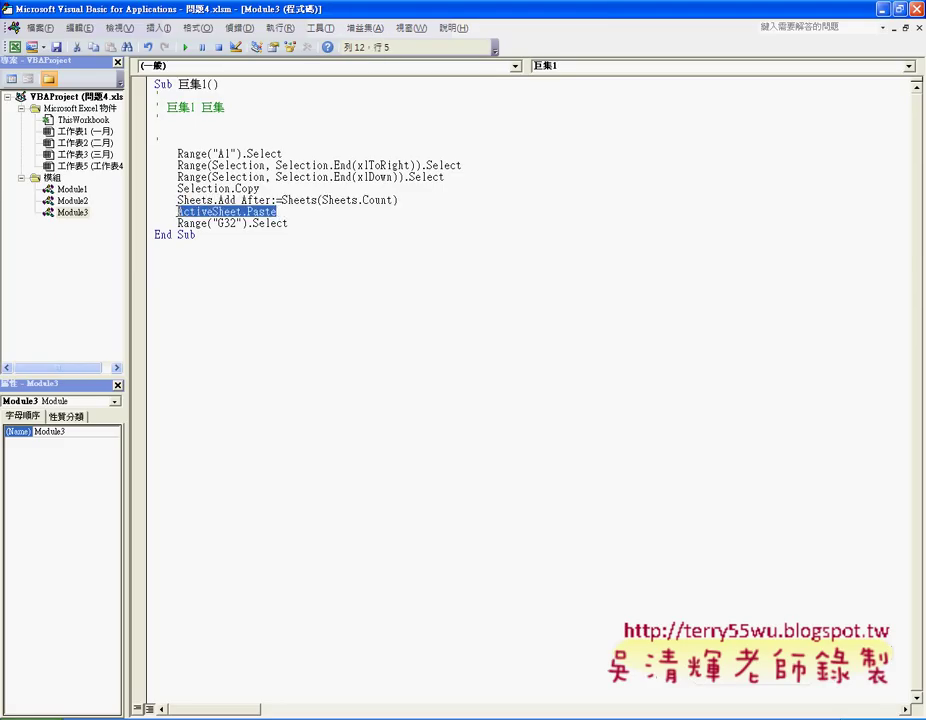
left_click_drag(288, 223, 177, 223)
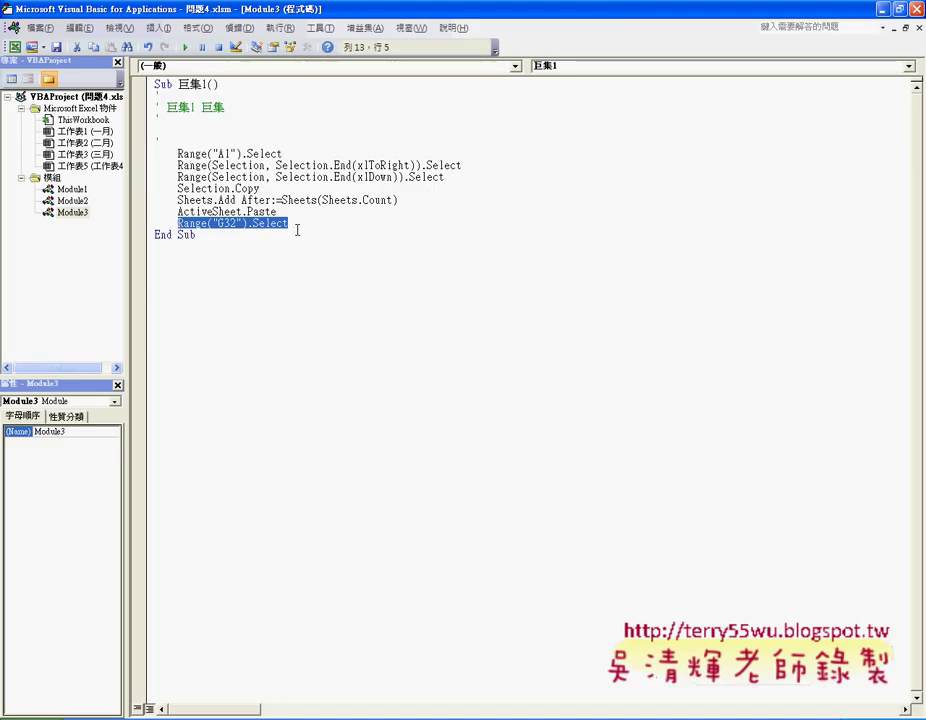